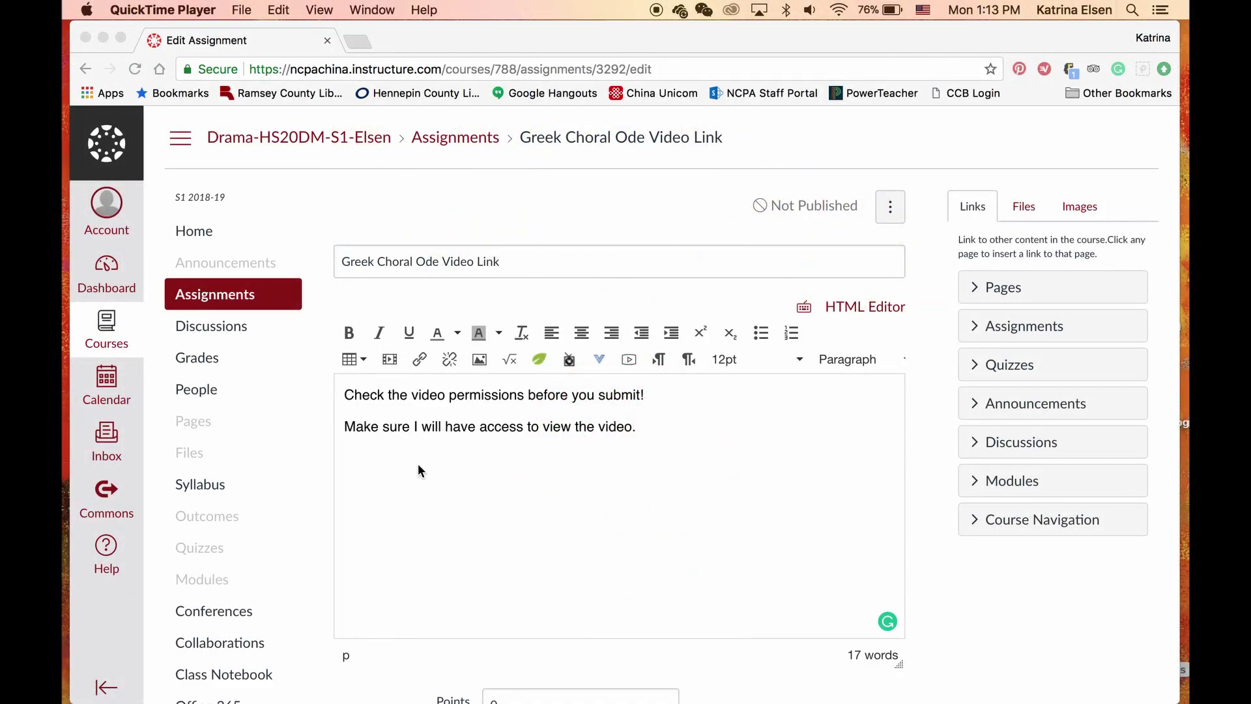
Go to the course's People roster
scroll(492, 424, down, 1)
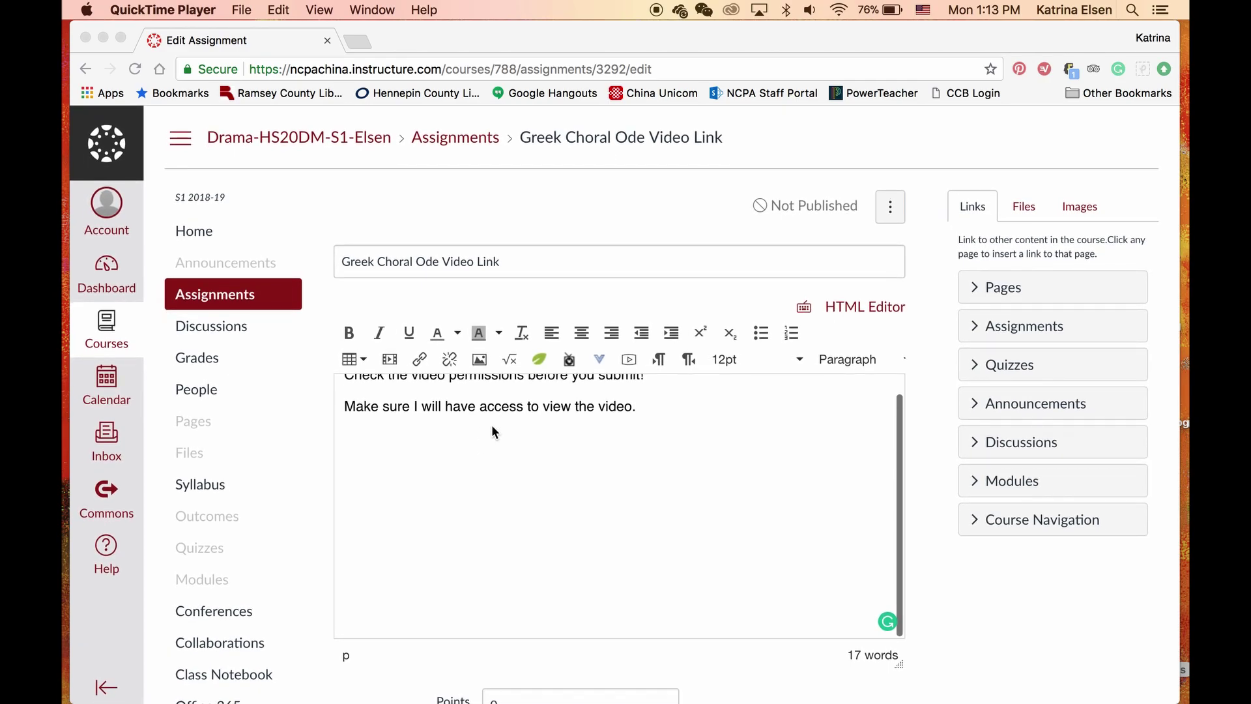
scroll(1043, 444, down, 10)
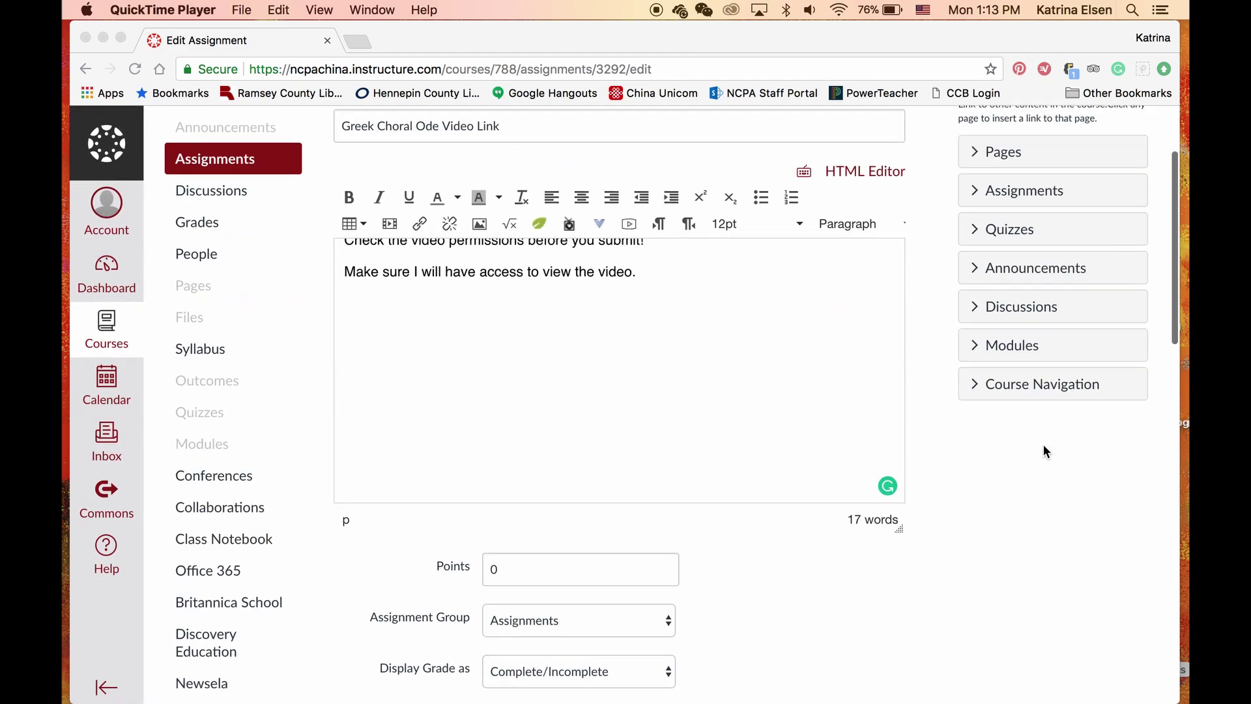
scroll(1042, 444, down, 3)
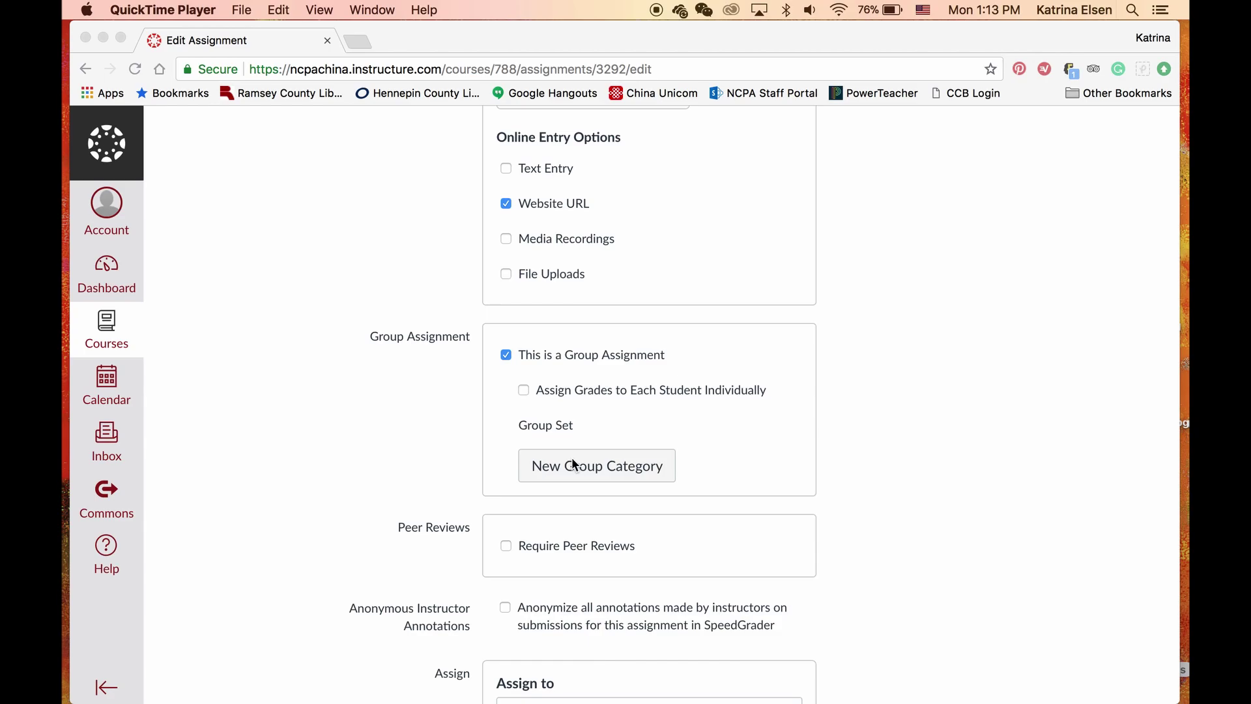
scroll(572, 464, up, 2)
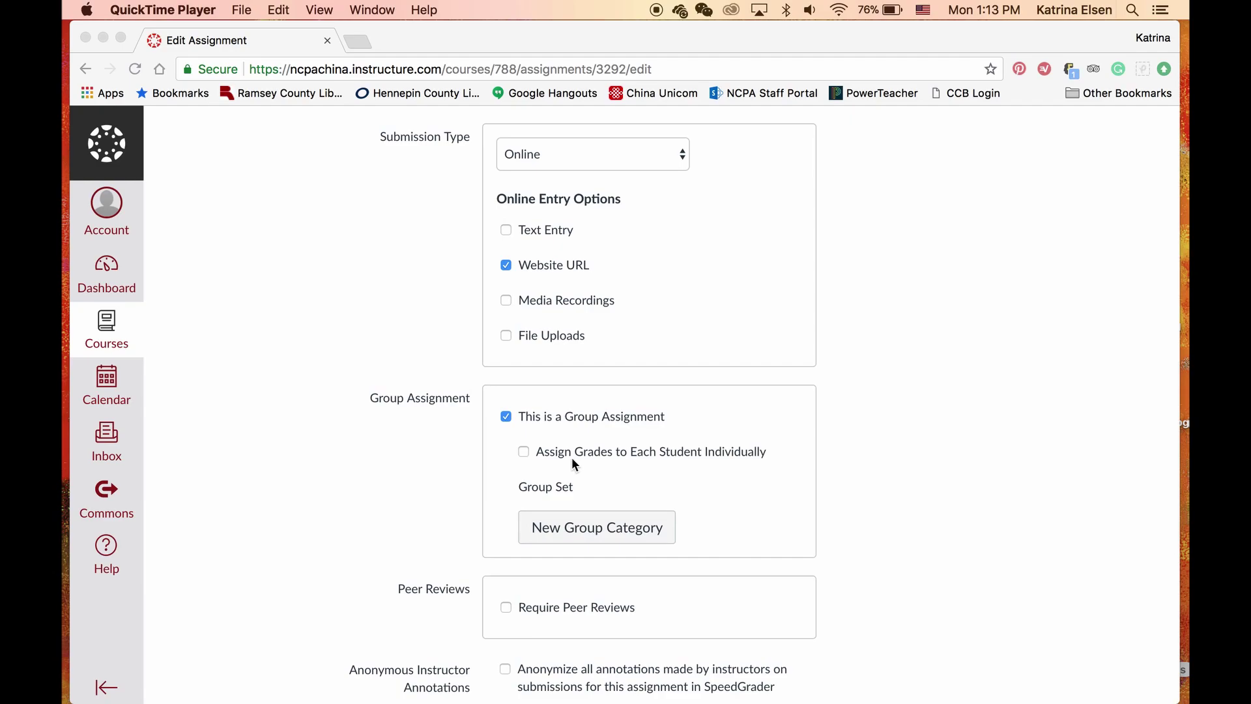
scroll(573, 456, up, 10)
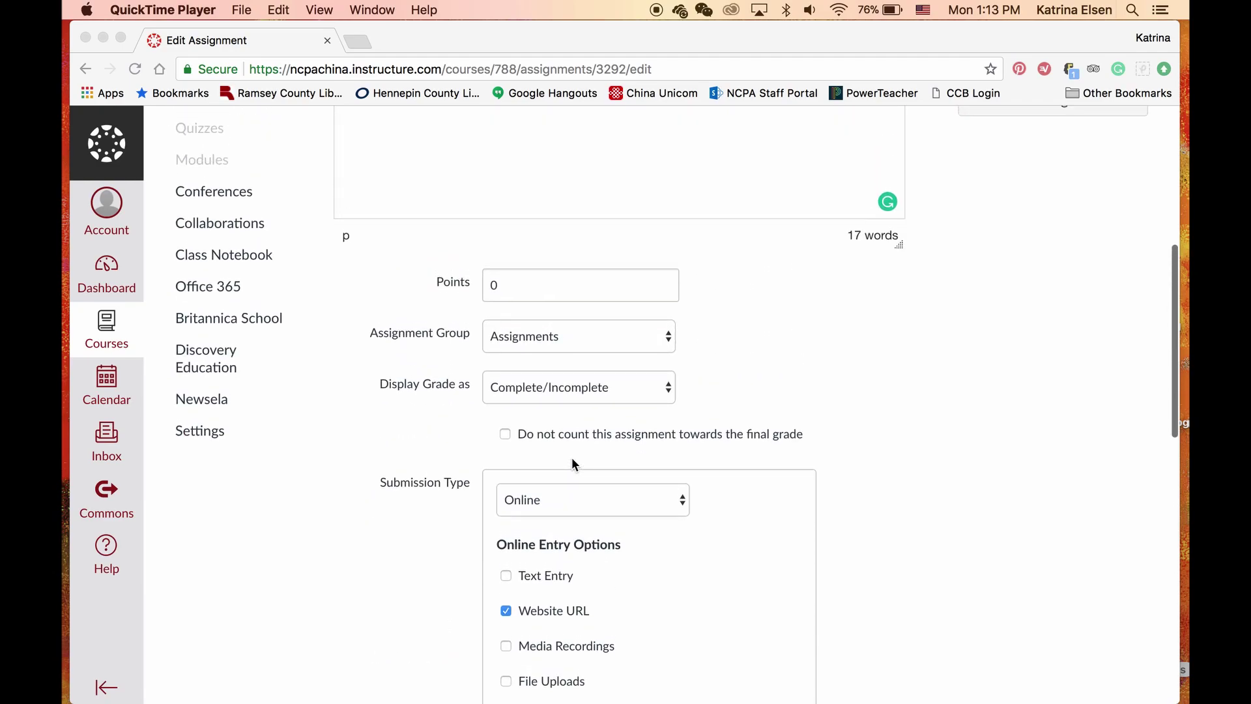
scroll(593, 331, up, 8)
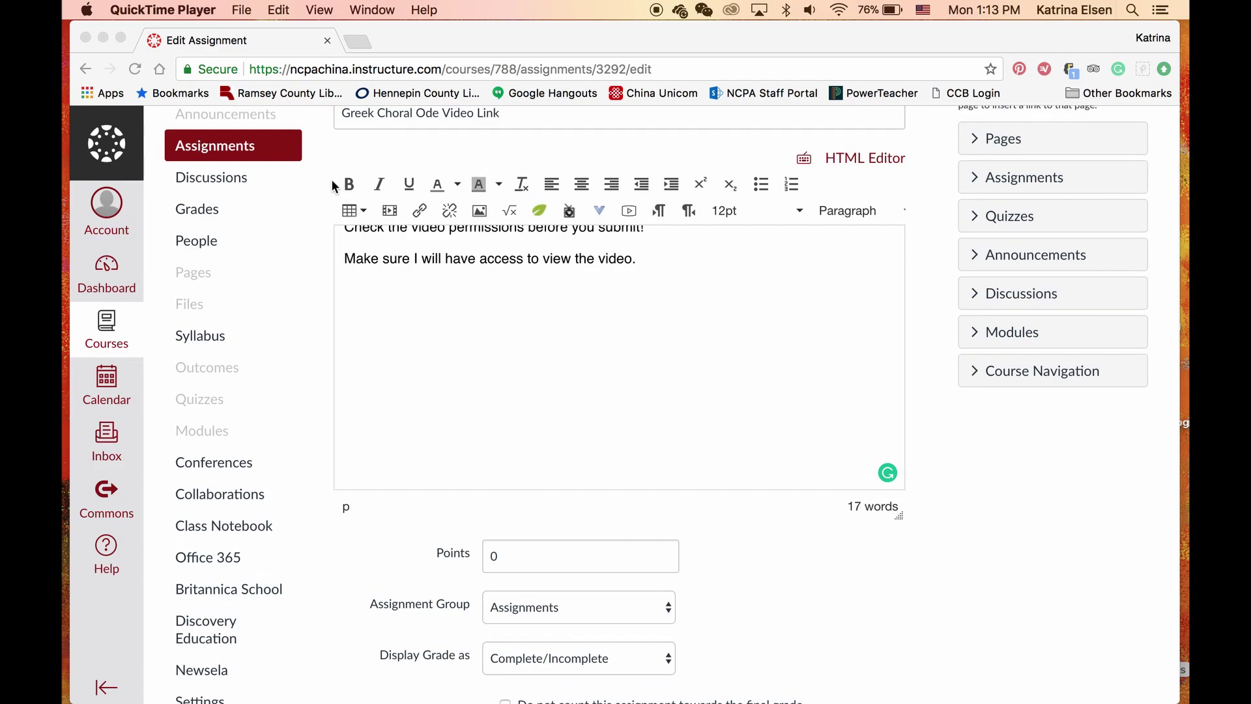
scroll(332, 186, up, 2)
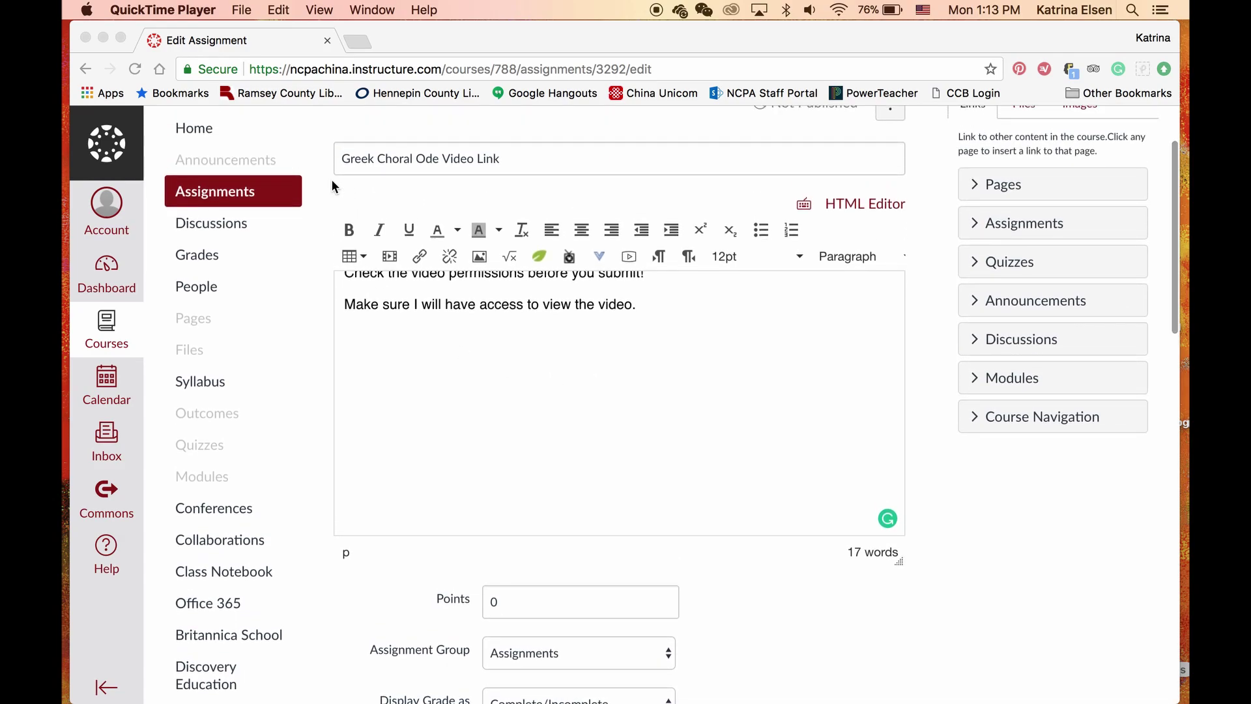
scroll(479, 337, up, 1)
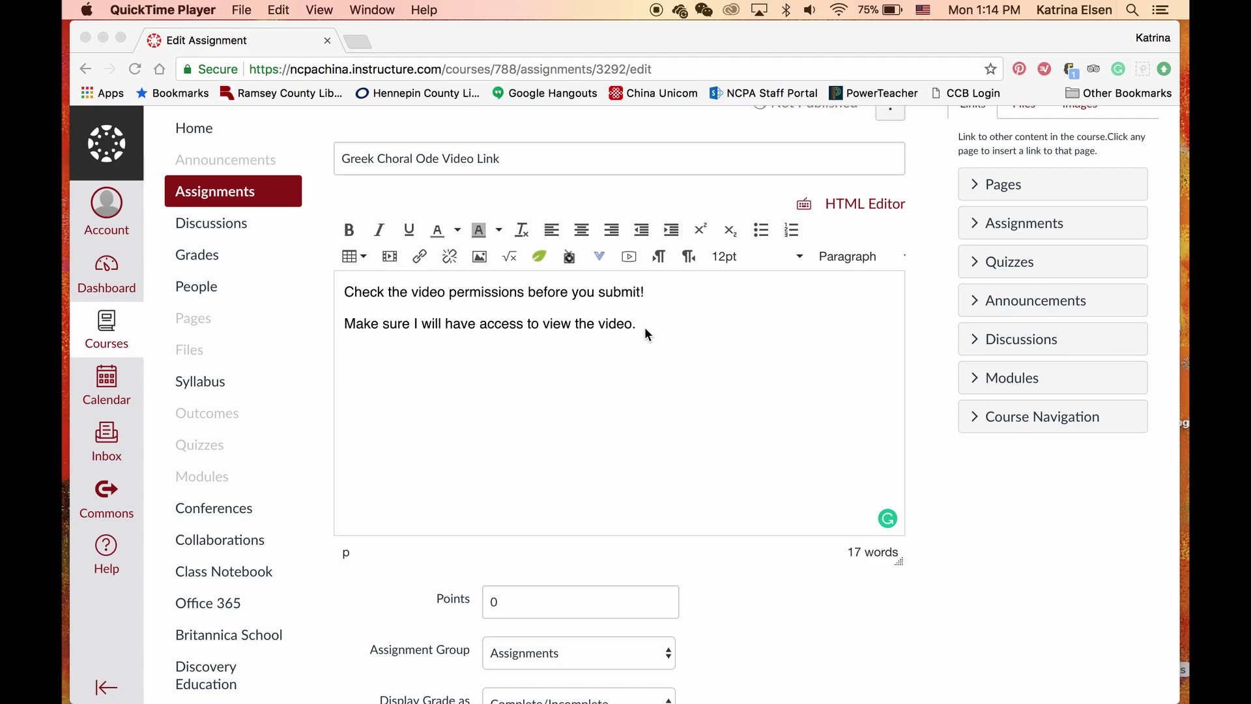
click(191, 292)
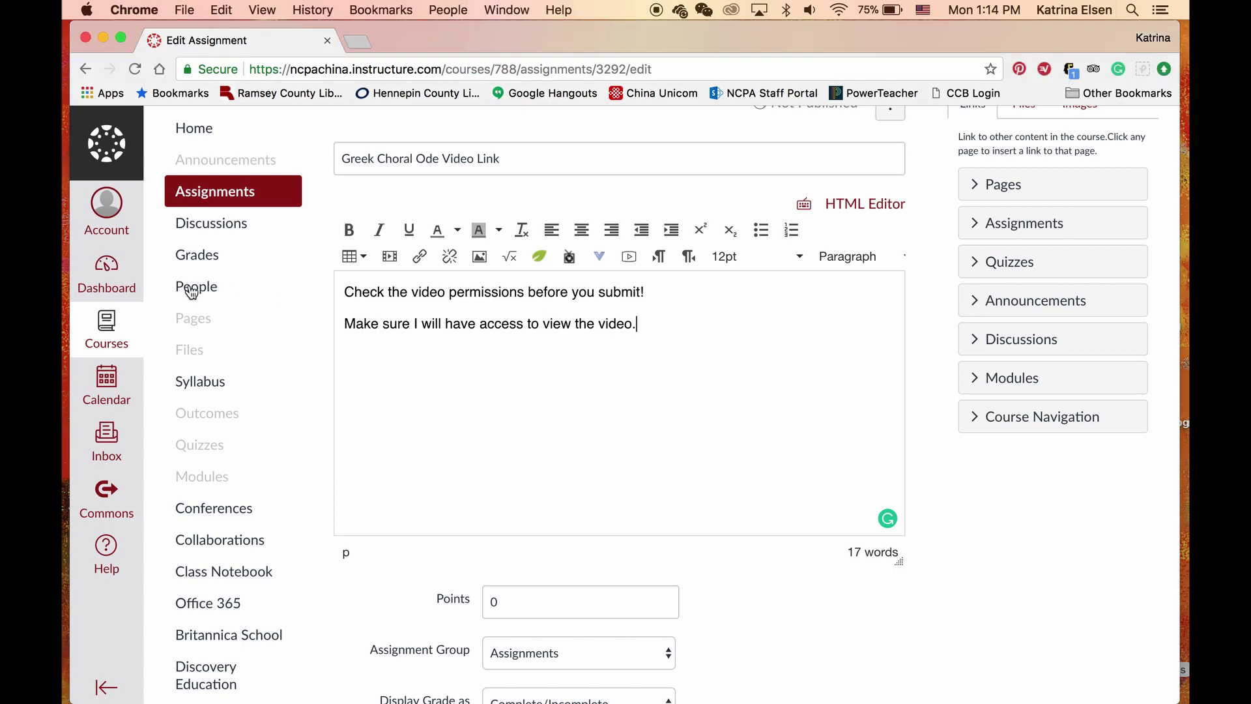
click(191, 292)
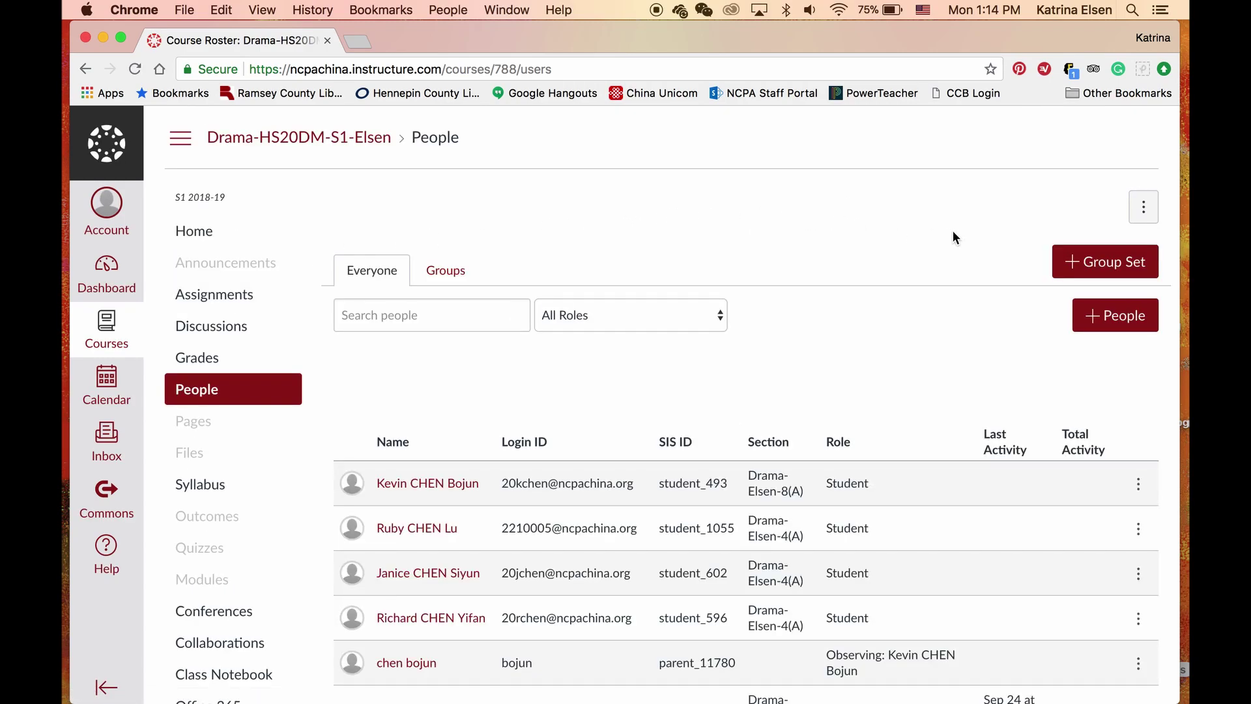
scroll(951, 365, down, 3)
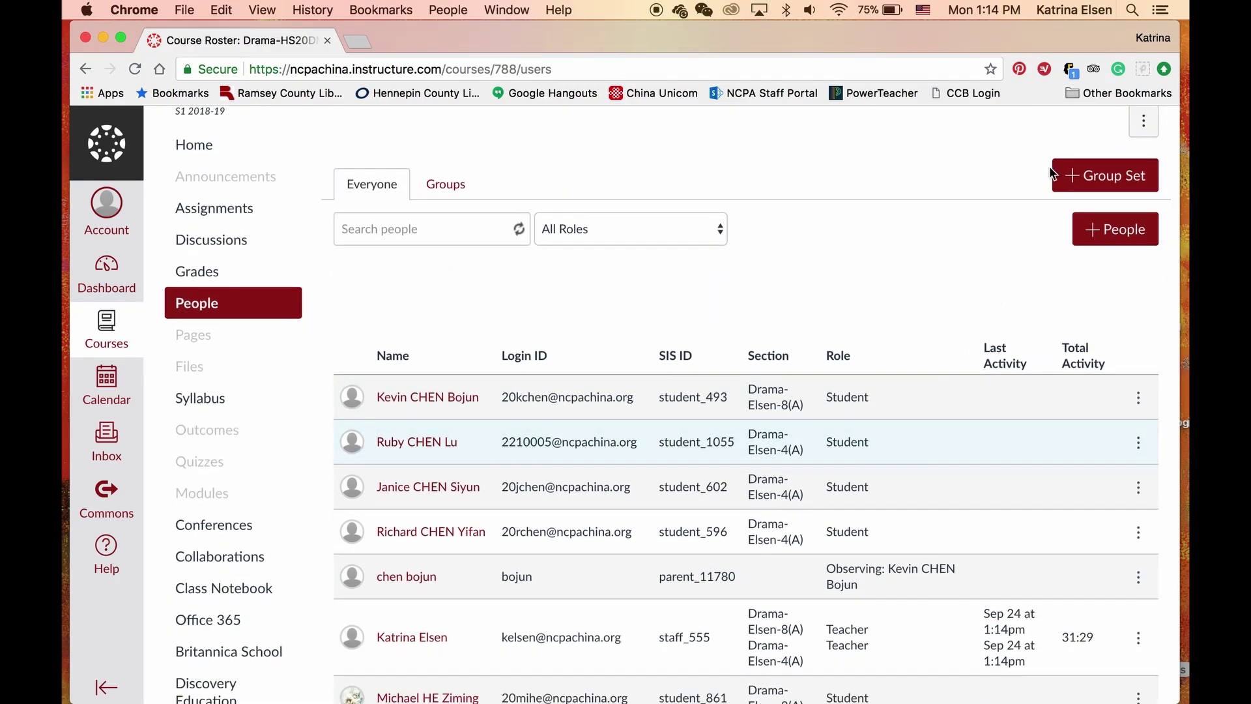
Create a 'Greek Choral Ode' group set, keeping groups to be created manually
click(1072, 177)
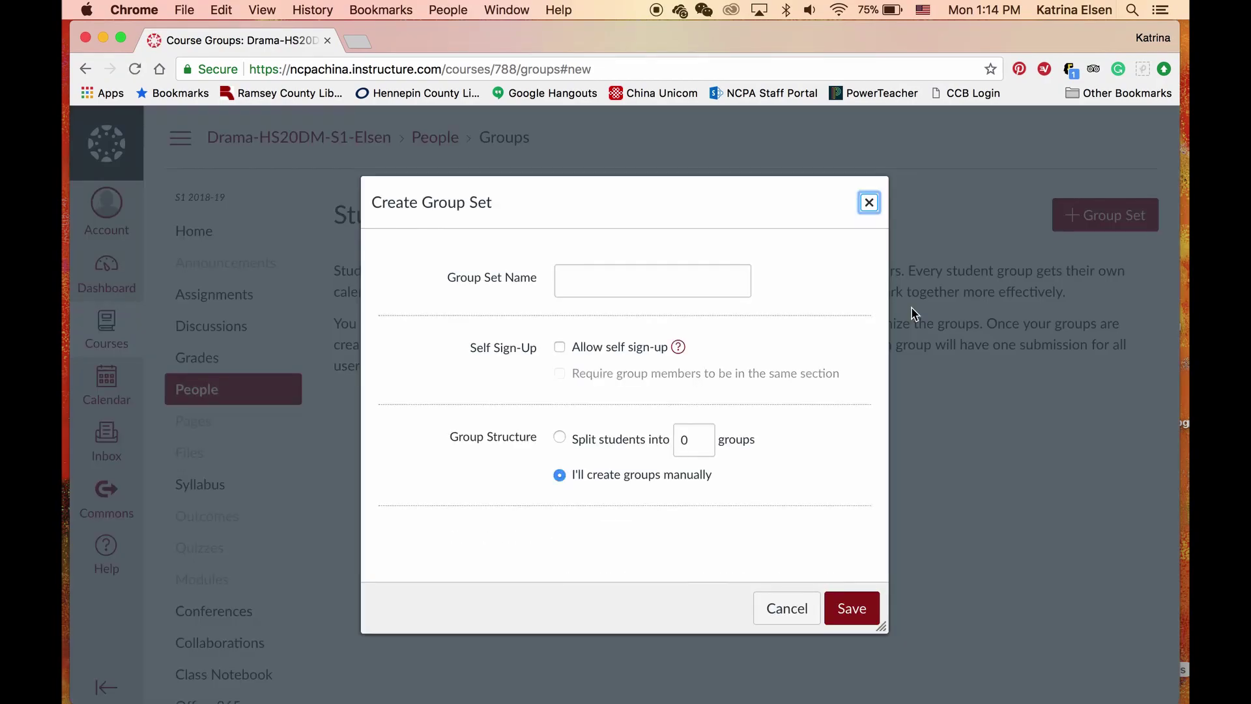
click(681, 286)
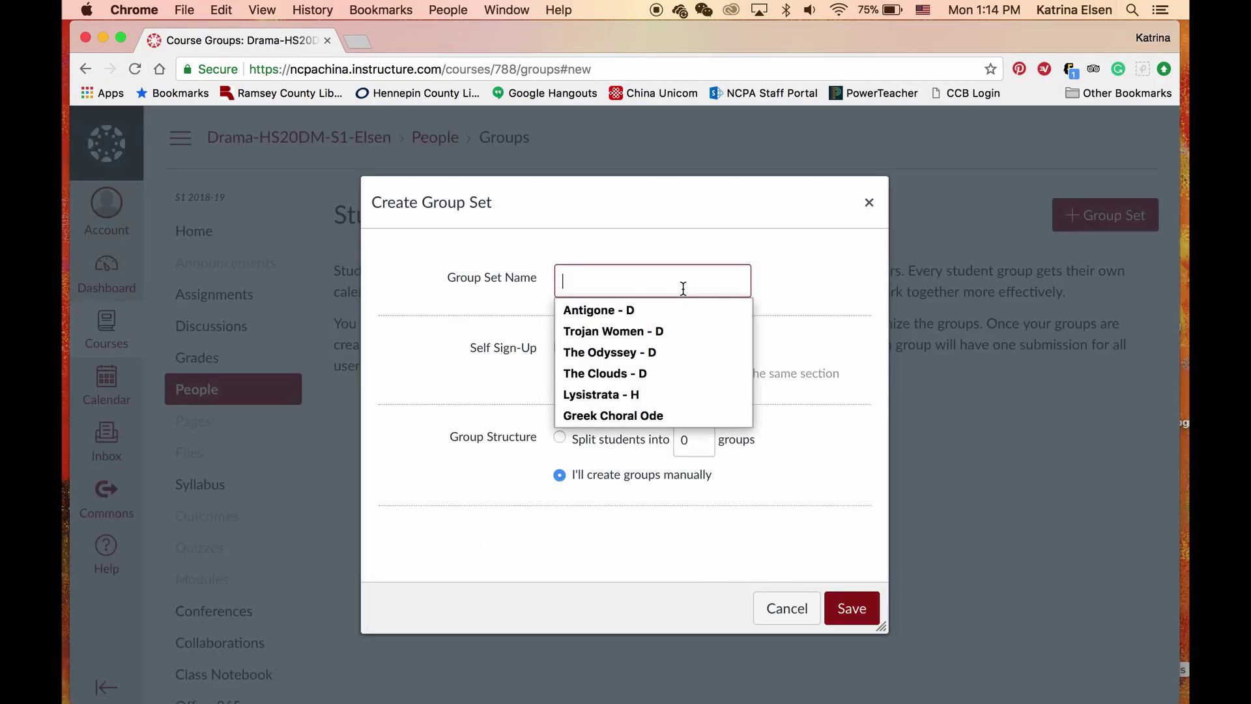
click(639, 413)
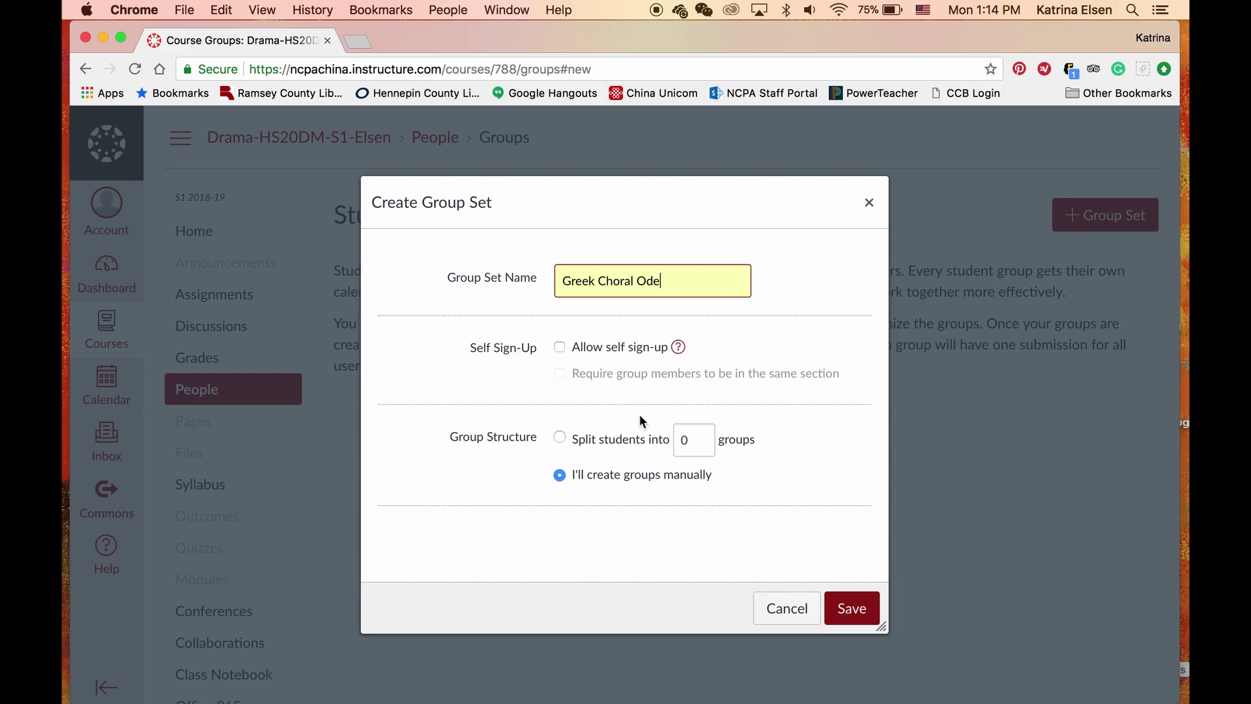
click(844, 612)
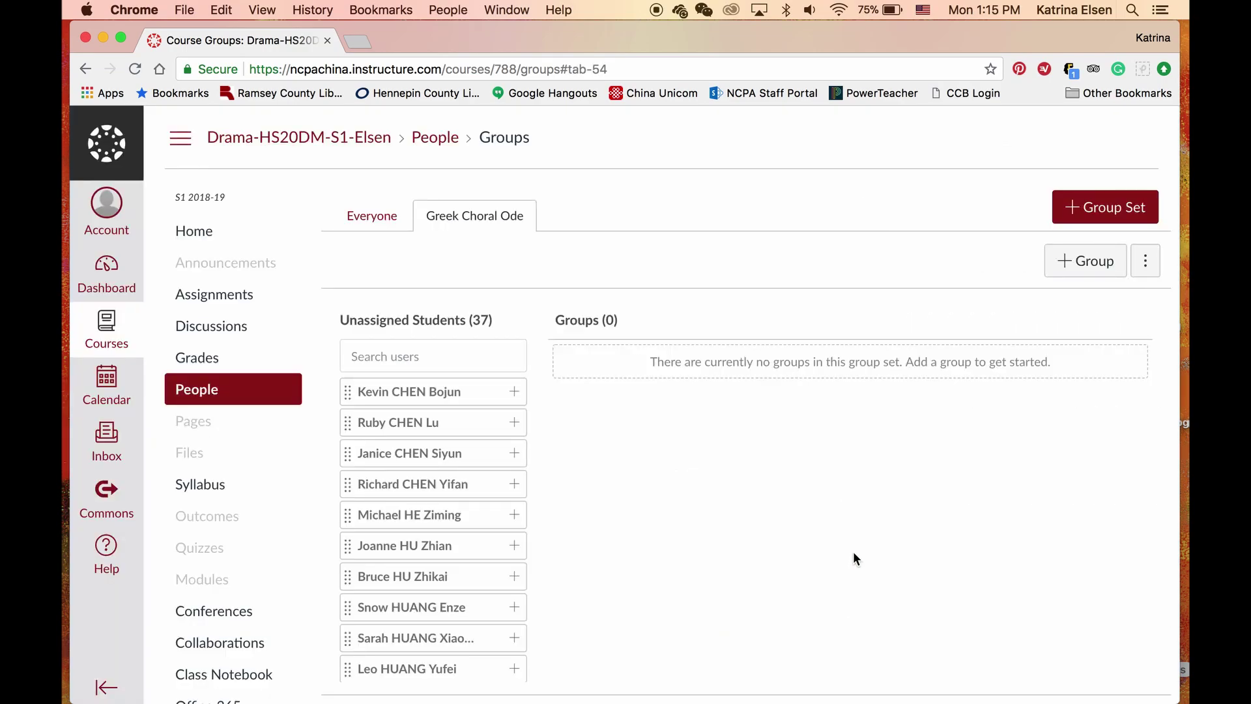
click(1076, 258)
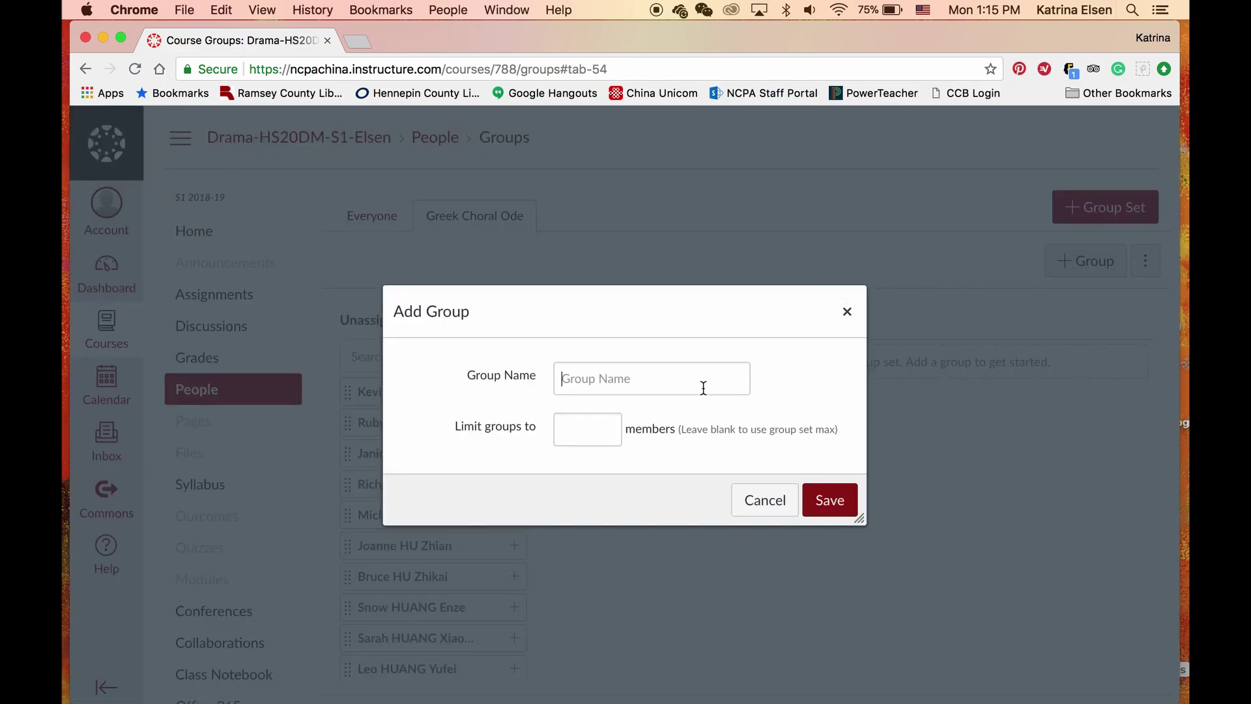
Add a group named 'Lysistrata - D' to the Greek Choral Ode set
click(701, 389)
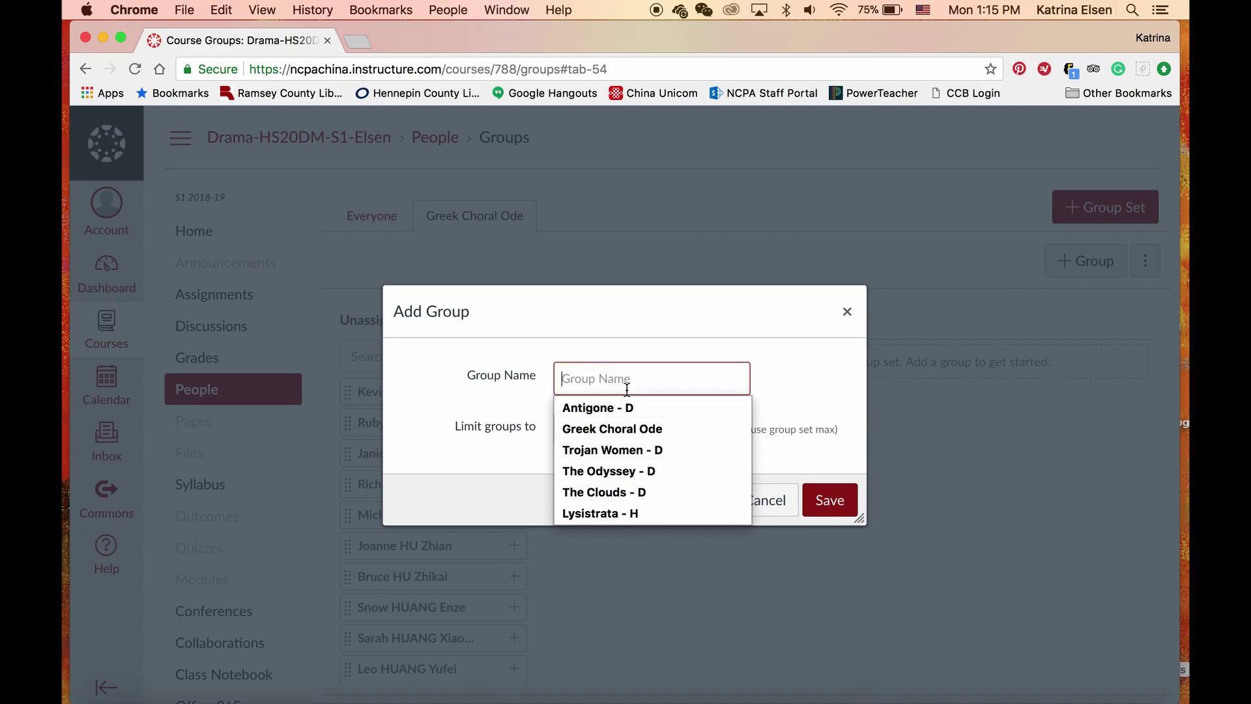
text(Lysistrat)
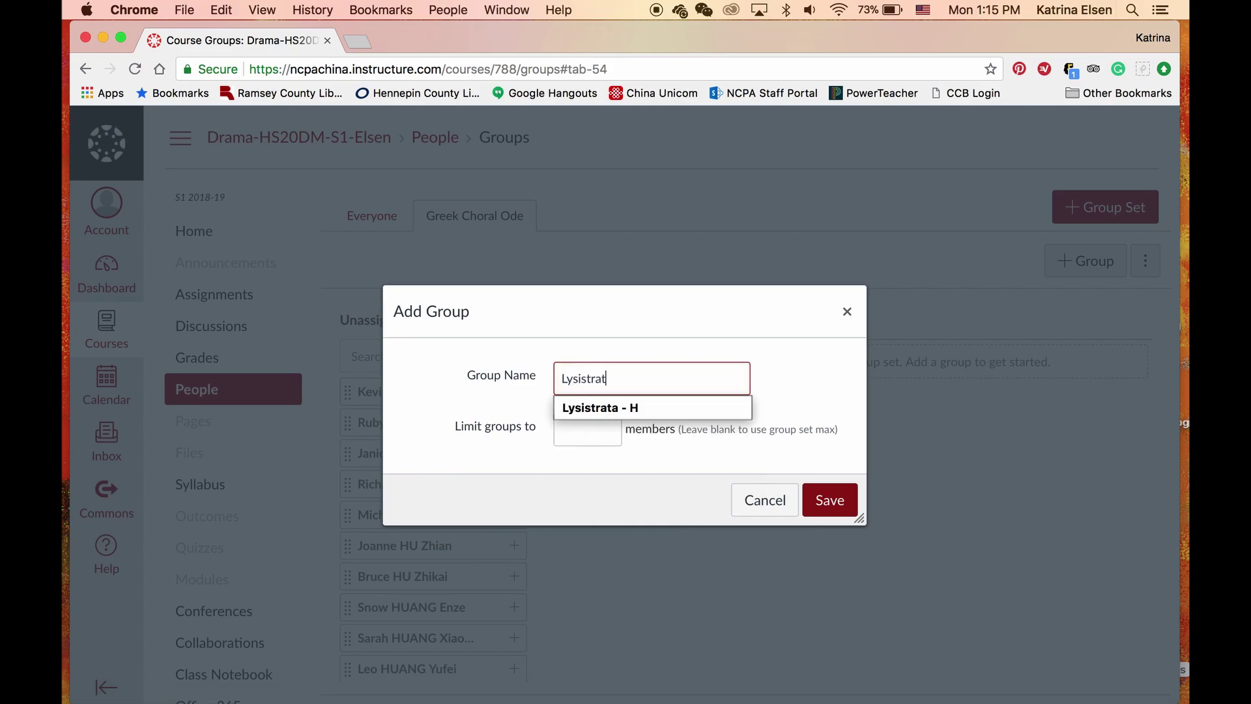
text(a - D)
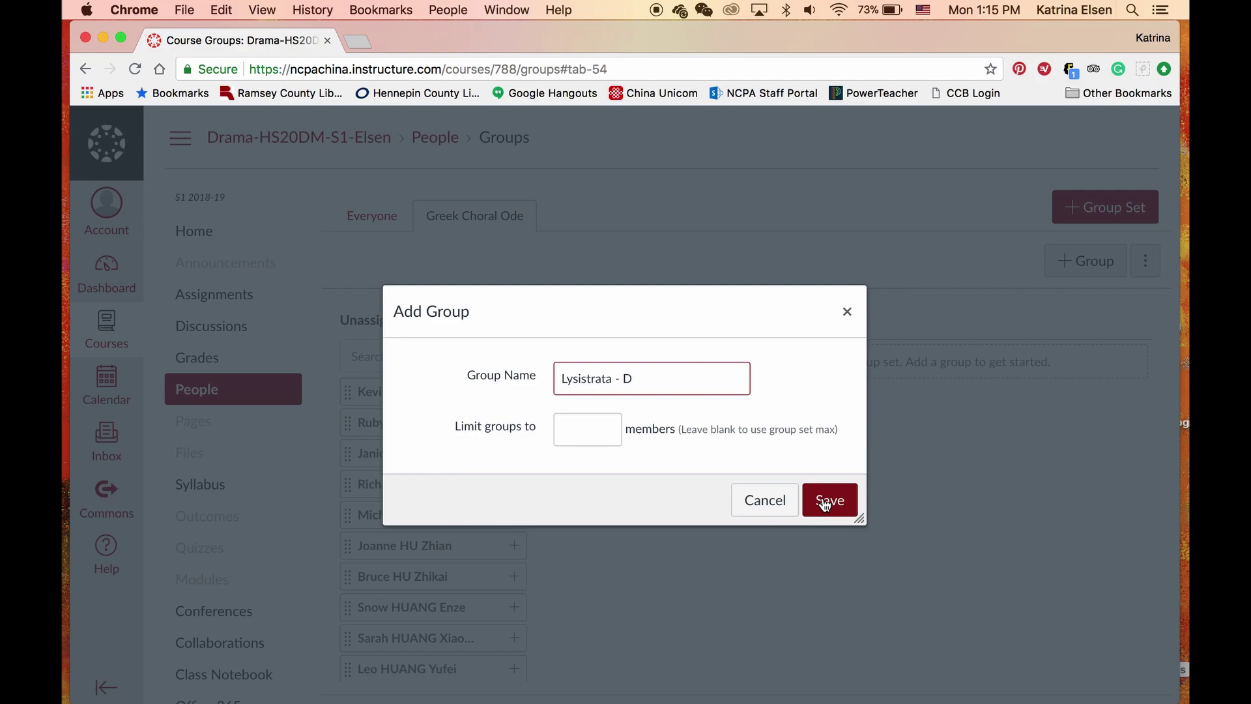
click(824, 503)
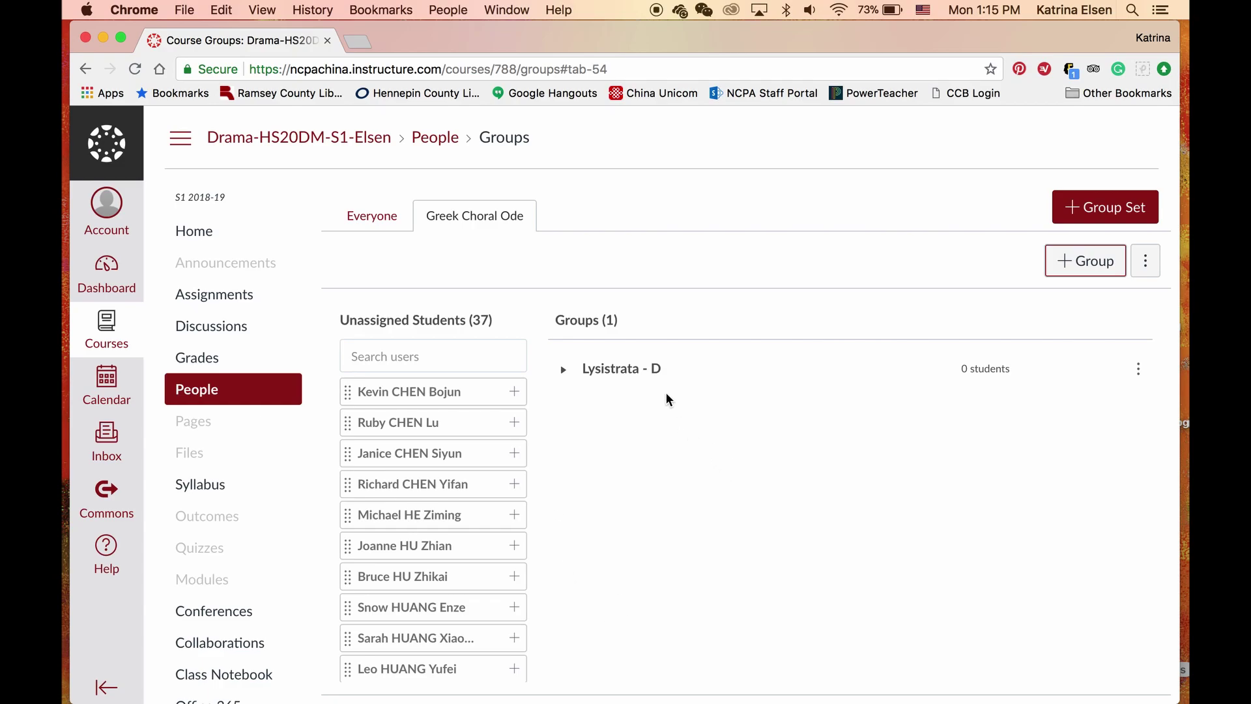
Add a 'Lysistrata - H' group, then expand Lysistrata - D to show its students
click(1067, 260)
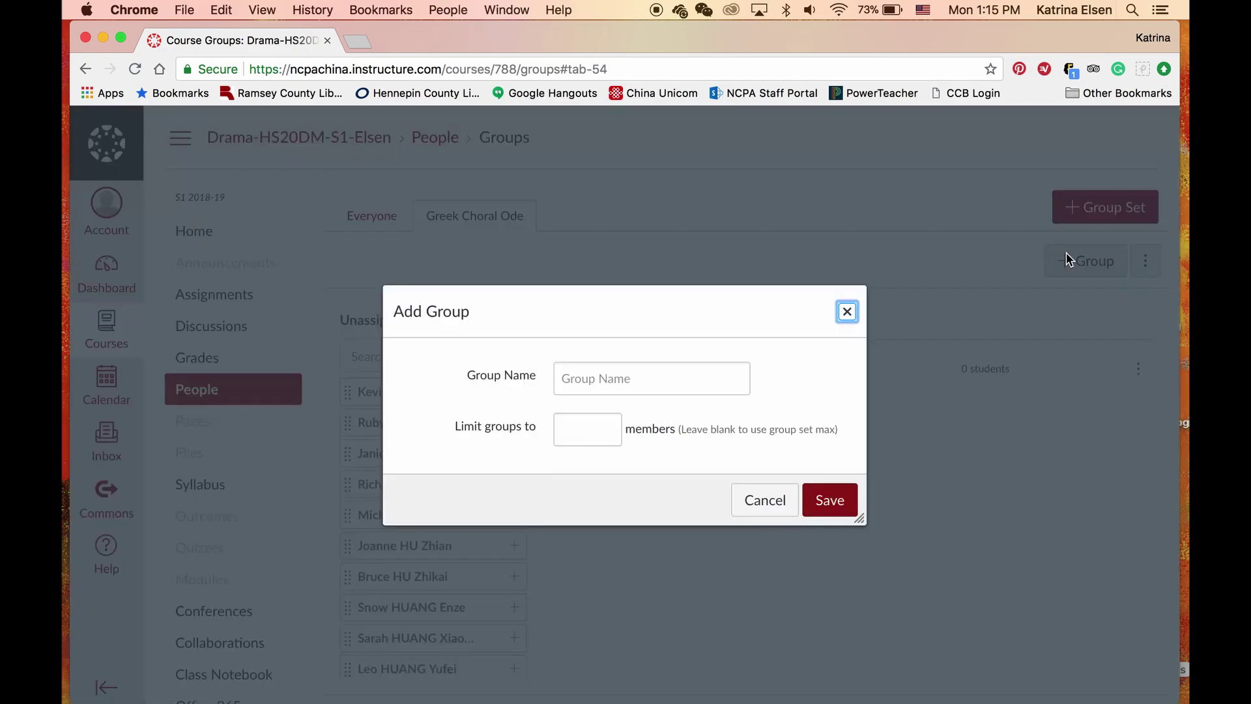
click(639, 381)
text(Lys)
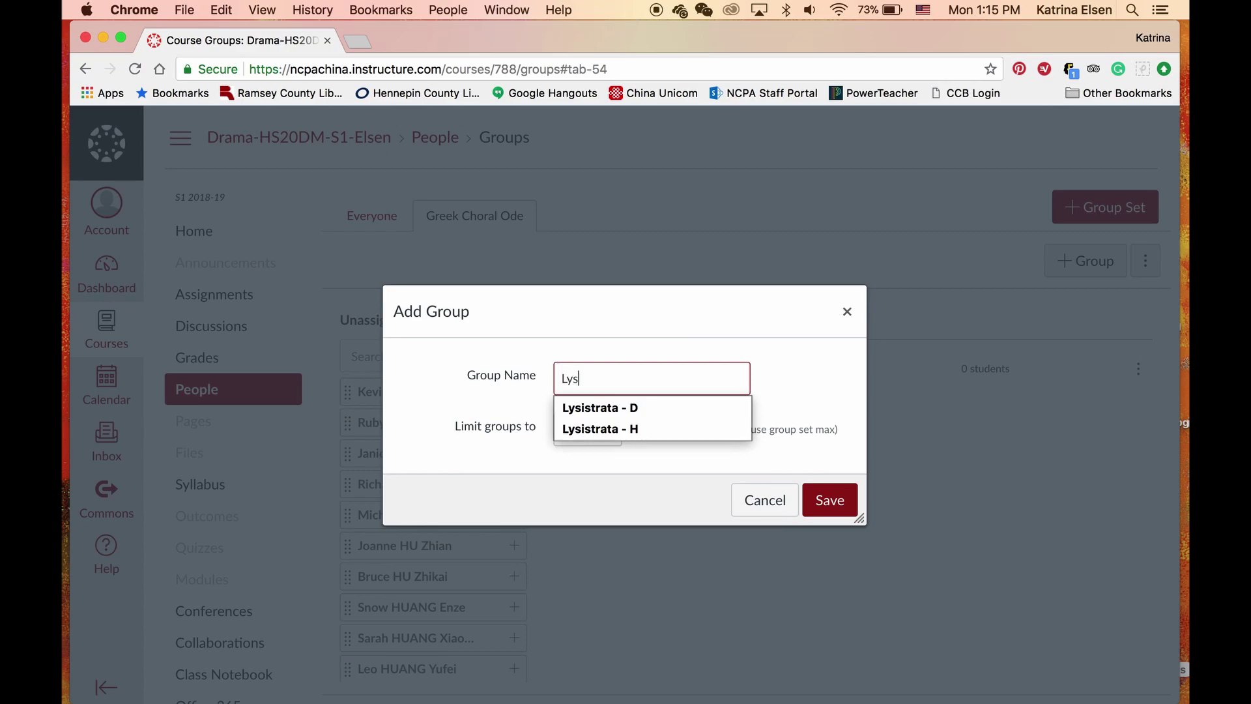
click(600, 428)
click(830, 501)
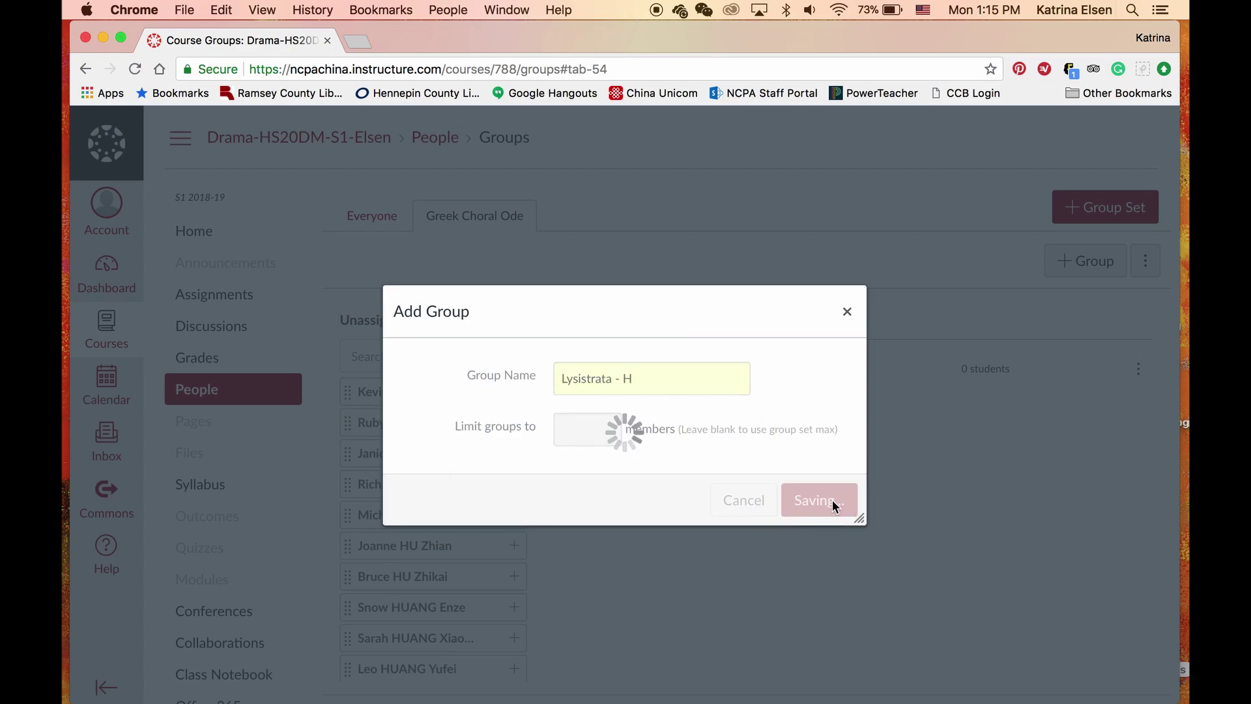
scroll(488, 545, down, 2)
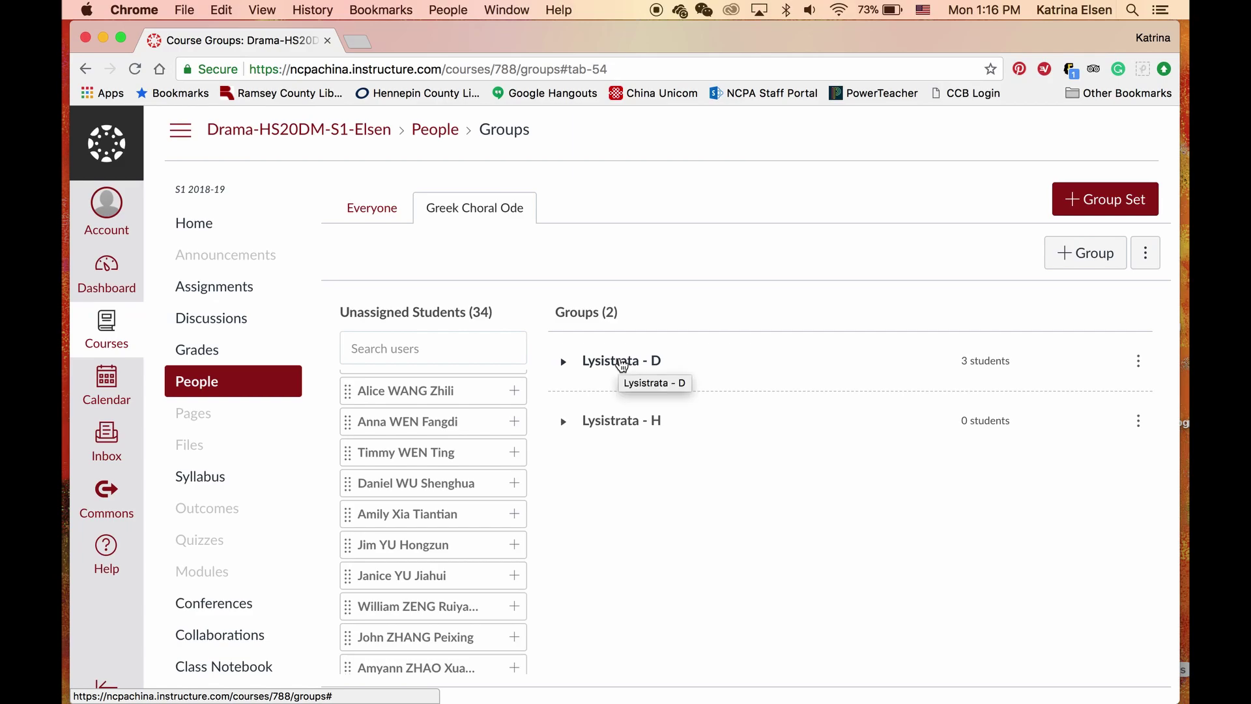
click(622, 363)
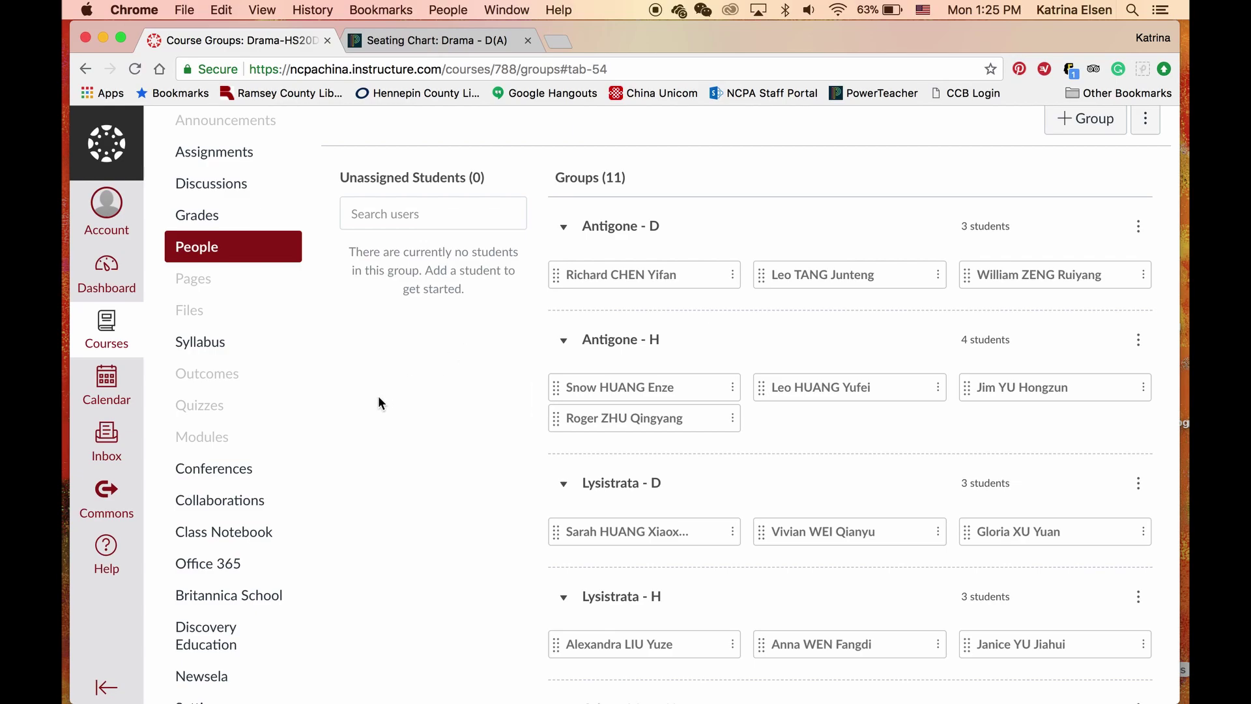
scroll(378, 396, down, 3)
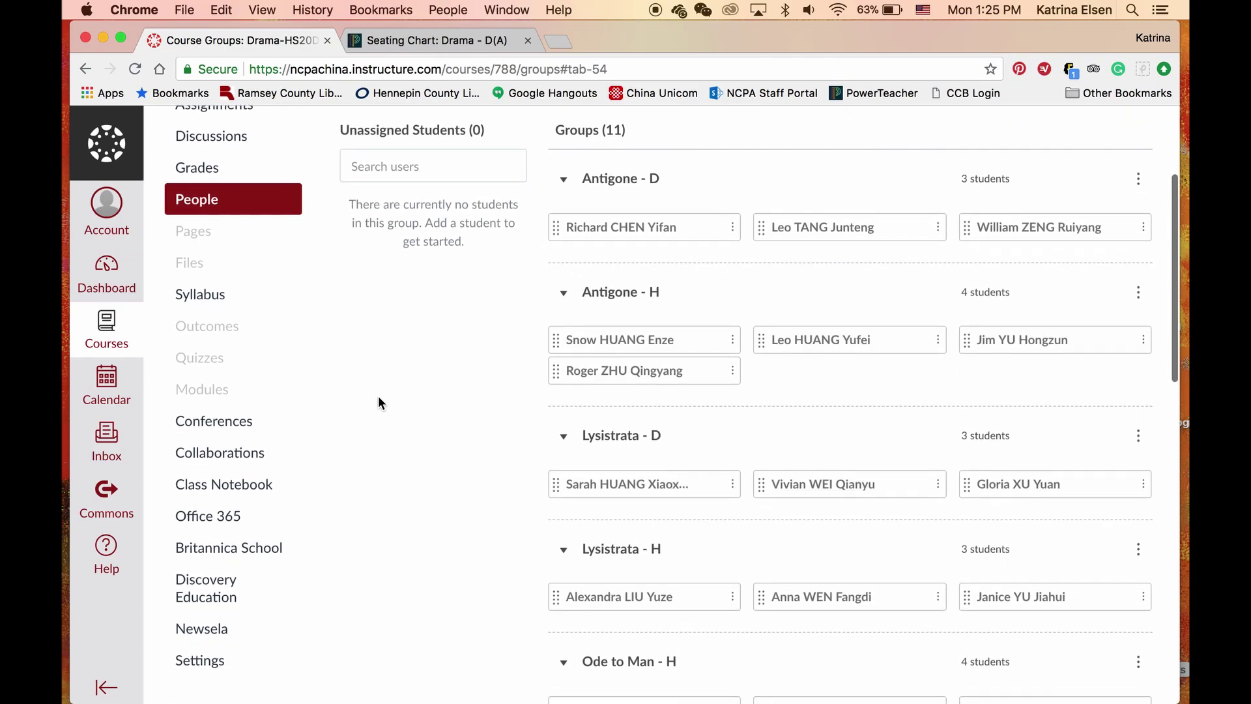
scroll(378, 396, down, 5)
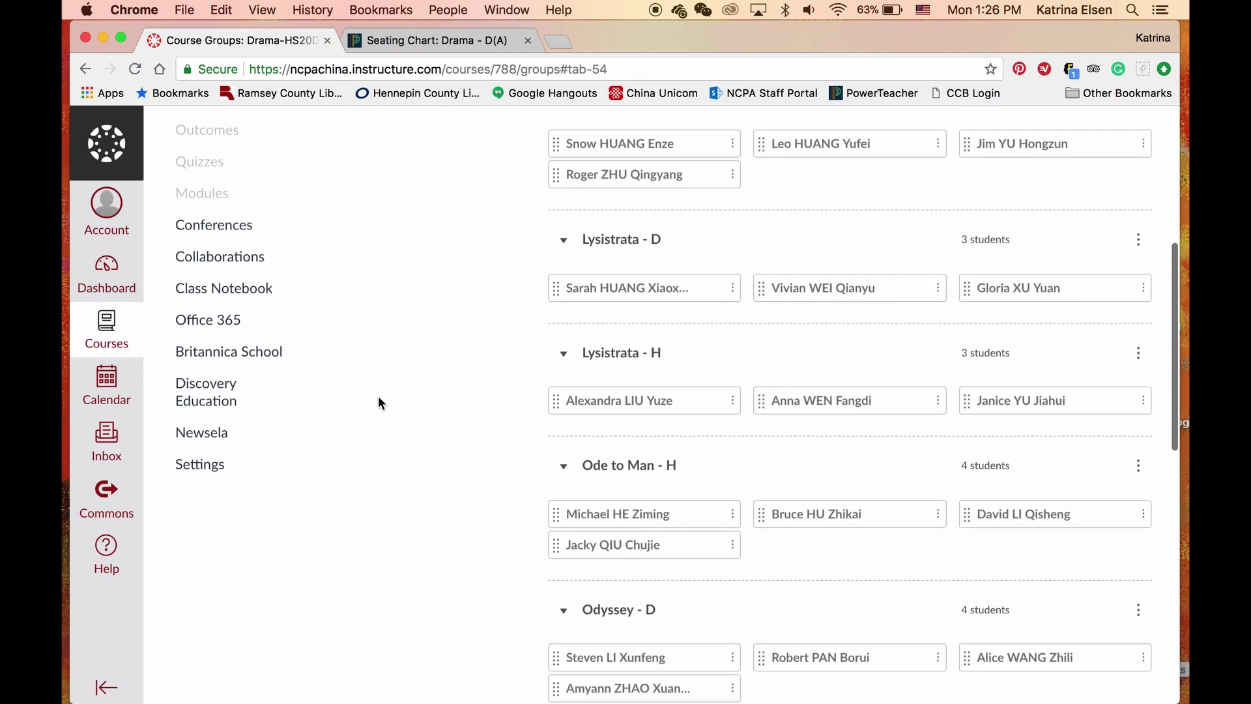
scroll(378, 396, down, 3)
scroll(378, 396, up, 15)
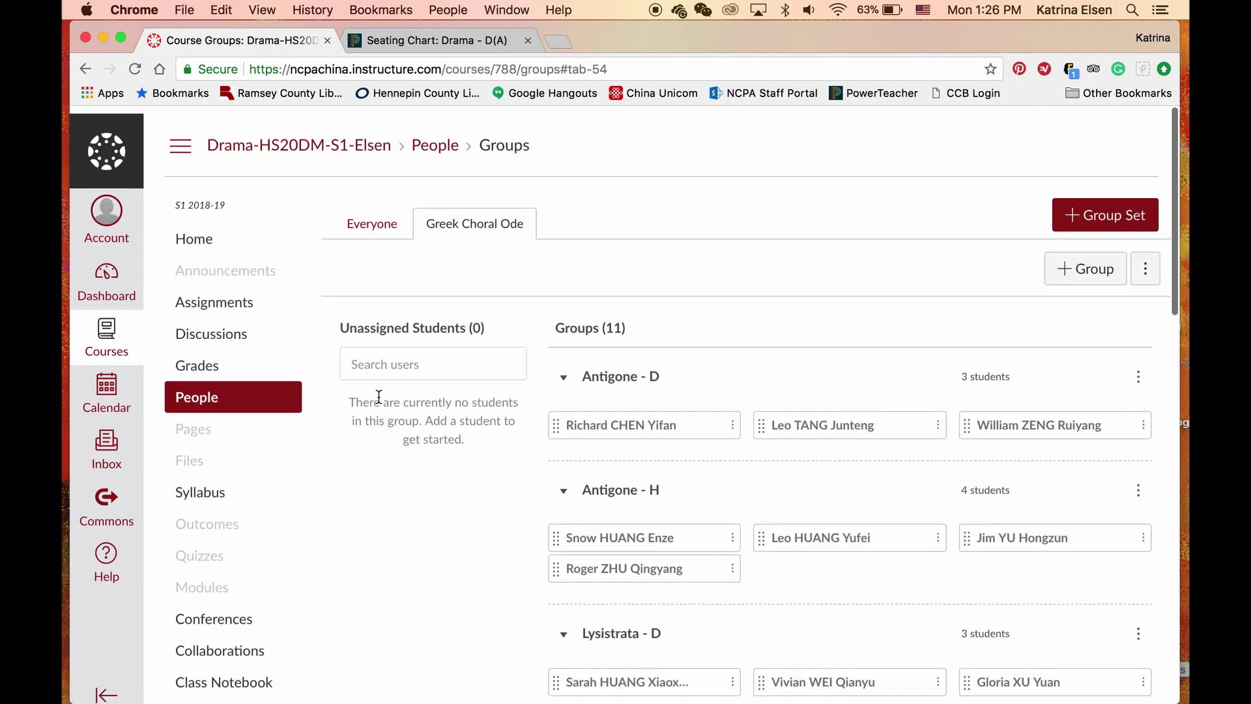
Open the Greek Choral Ode Video Link assignment from Assignments and begin editing it
click(208, 302)
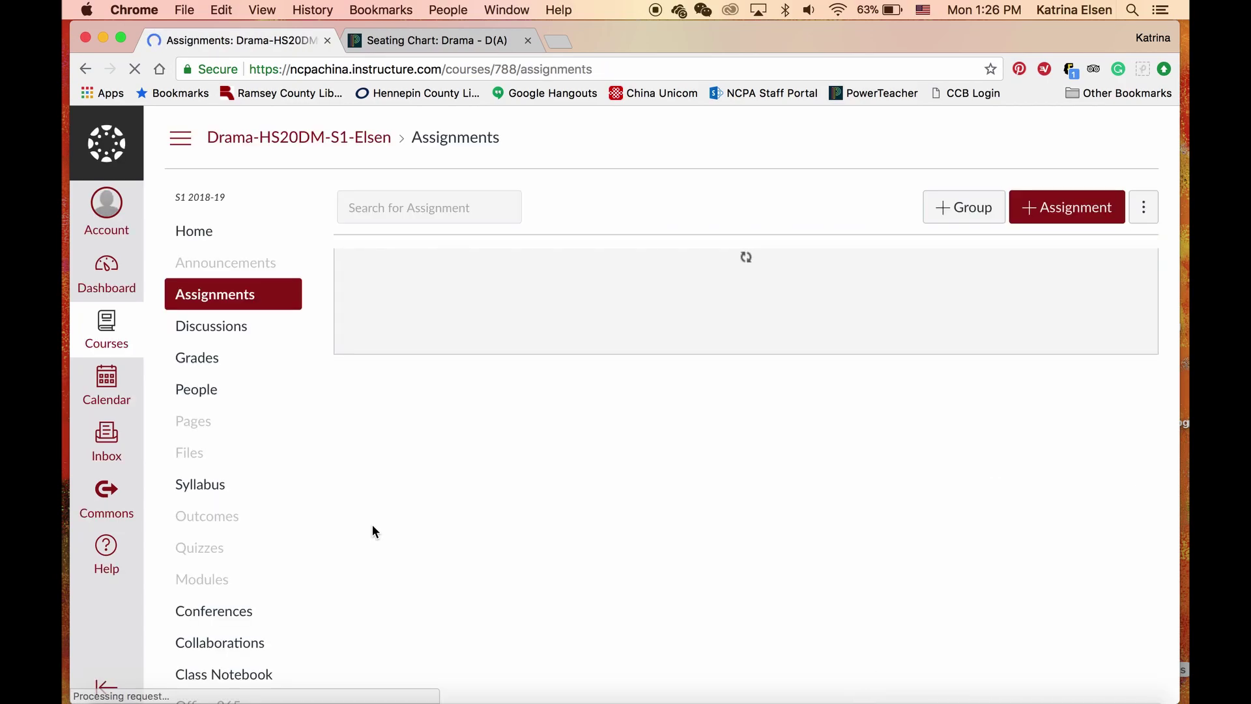
click(534, 317)
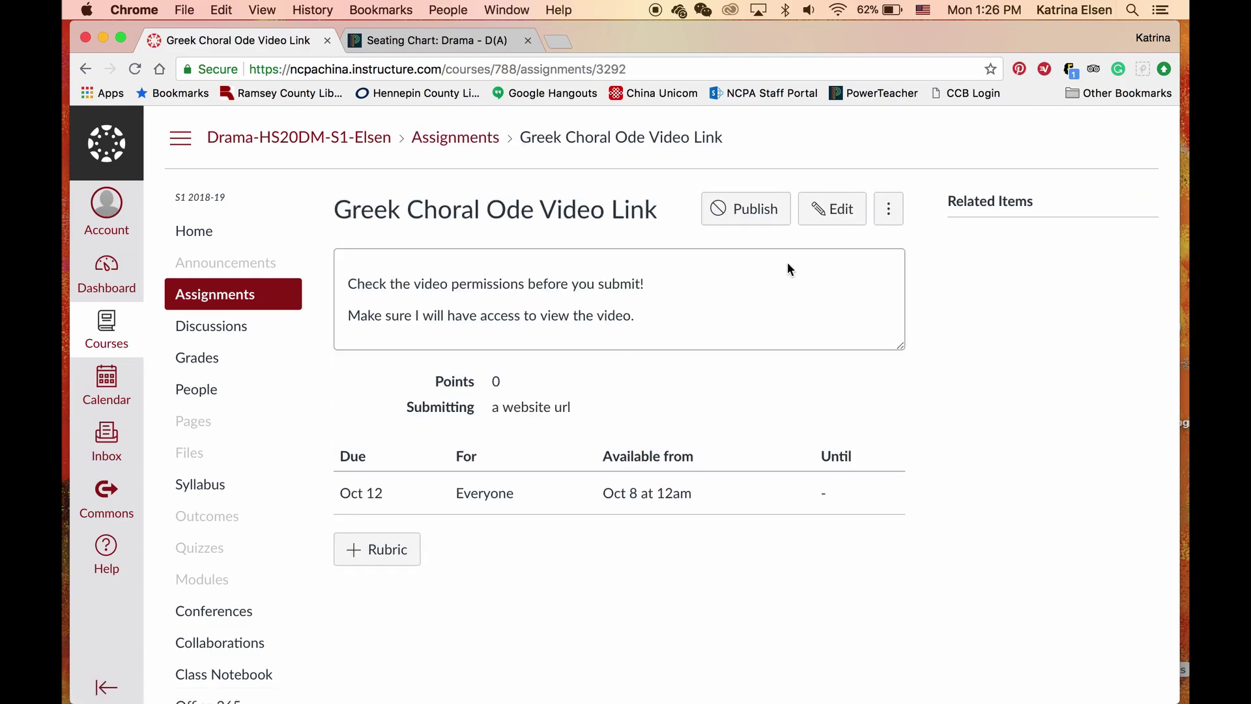
click(832, 214)
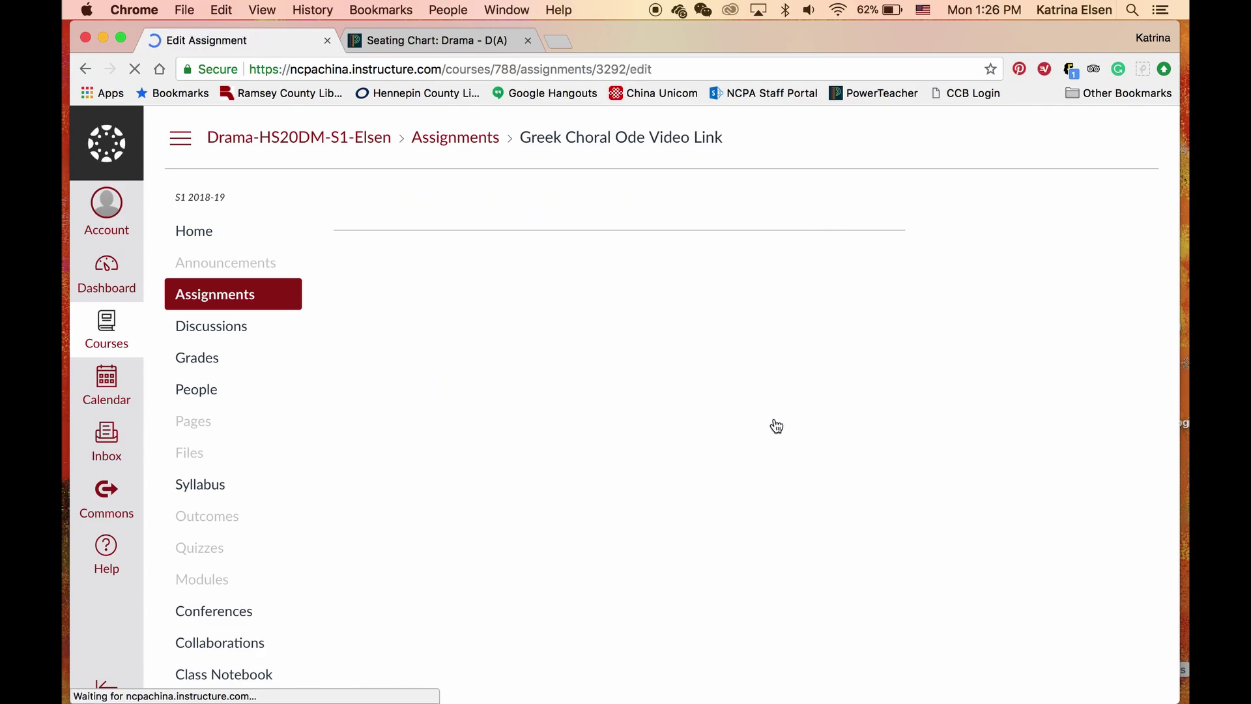
Set the assignment's group set to Greek Choral Ode
scroll(865, 431, down, 5)
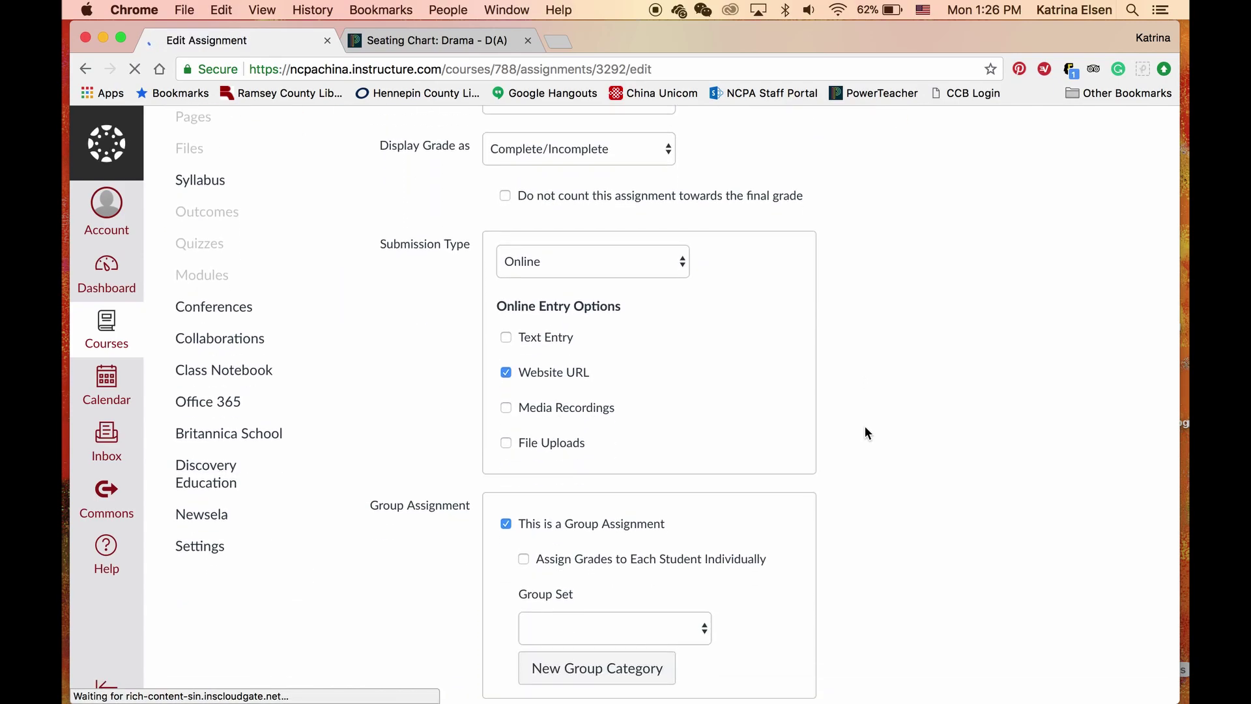
scroll(865, 430, down, 3)
scroll(683, 420, up, 5)
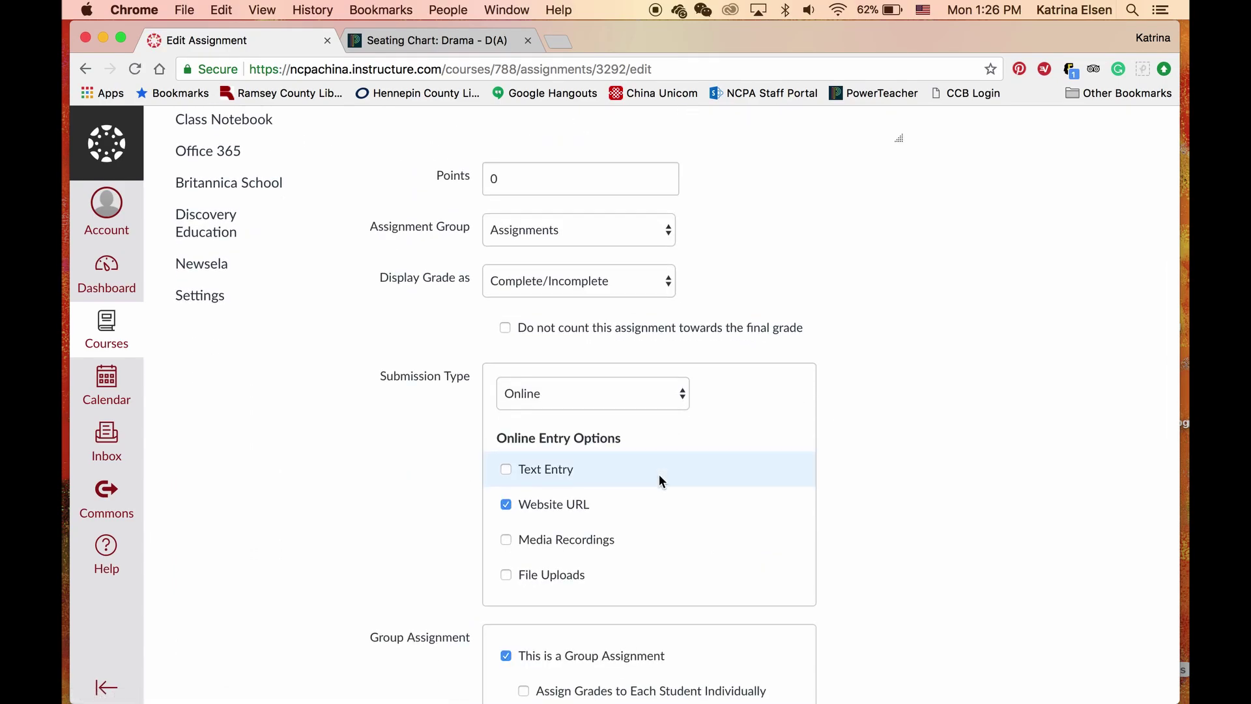
scroll(659, 474, down, 3)
click(698, 540)
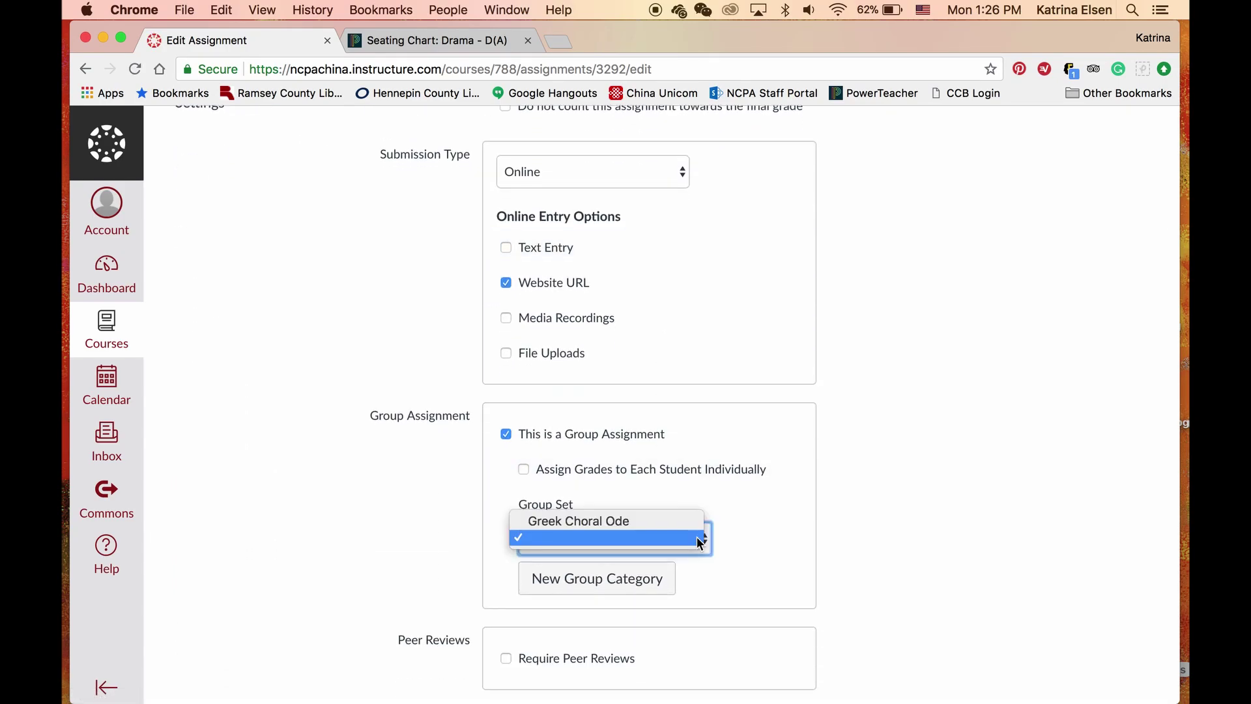
click(678, 525)
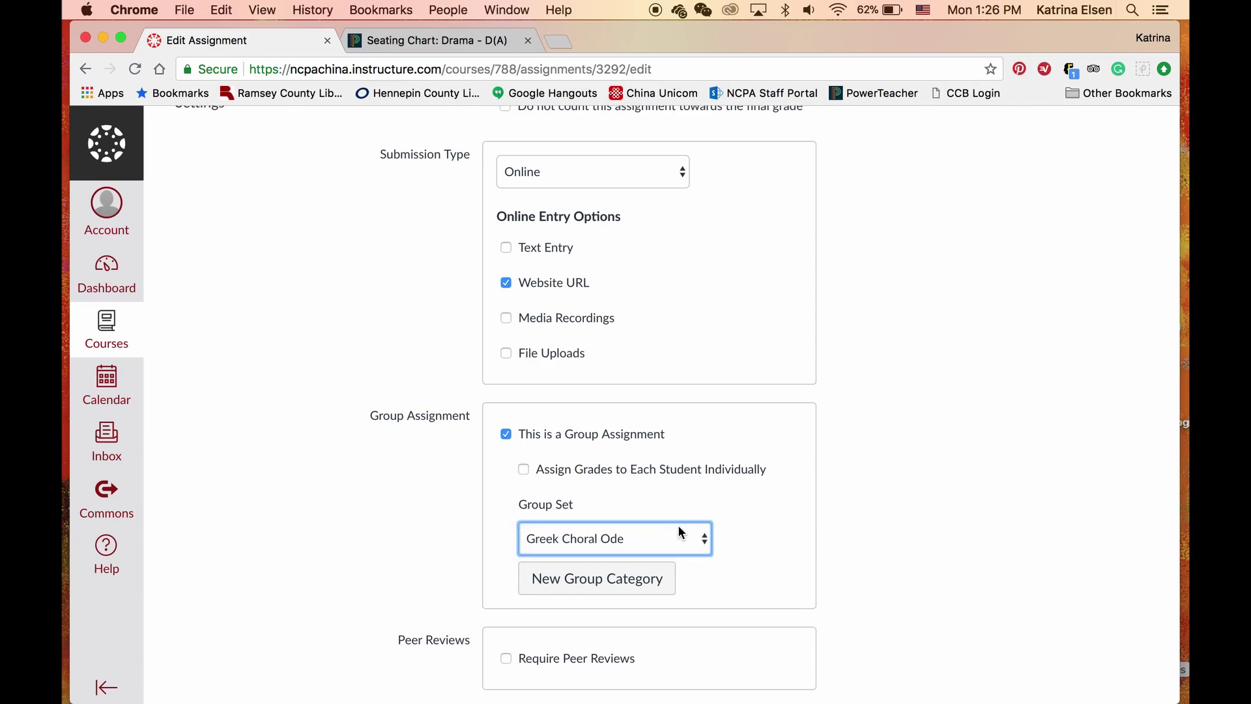
Save and publish the Greek Choral Ode Video Link assignment
scroll(744, 569, down, 3)
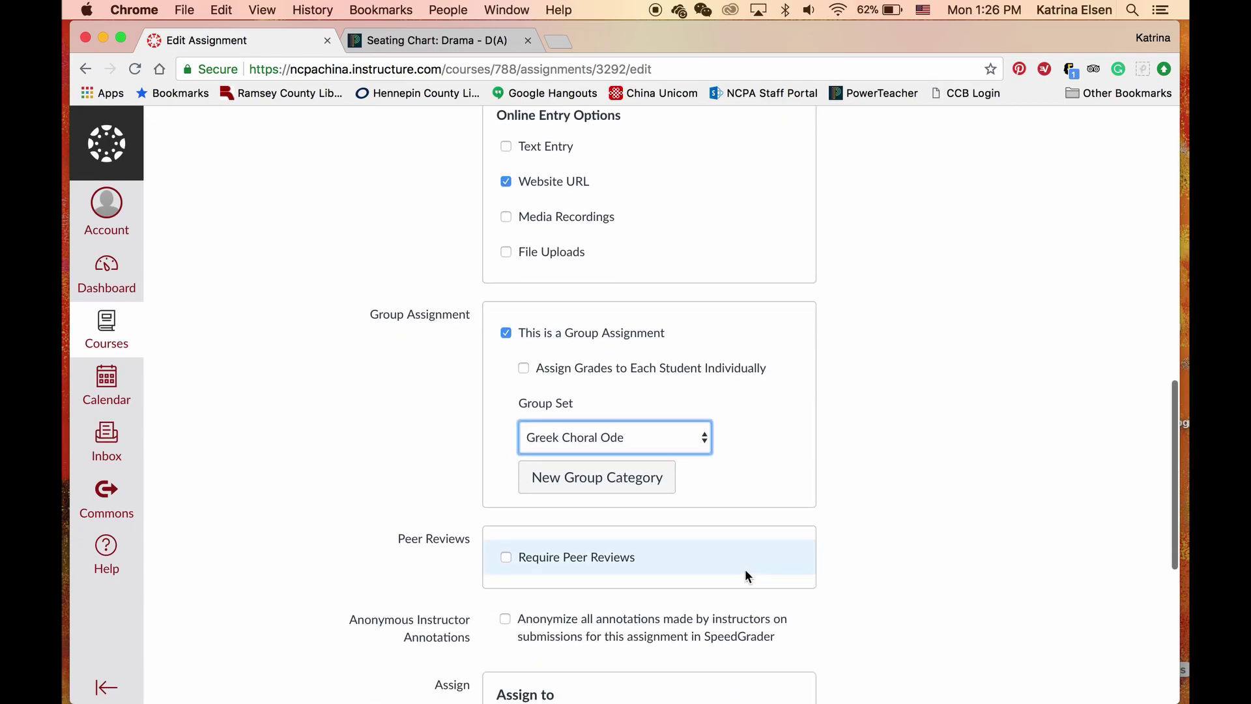
scroll(746, 571, down, 10)
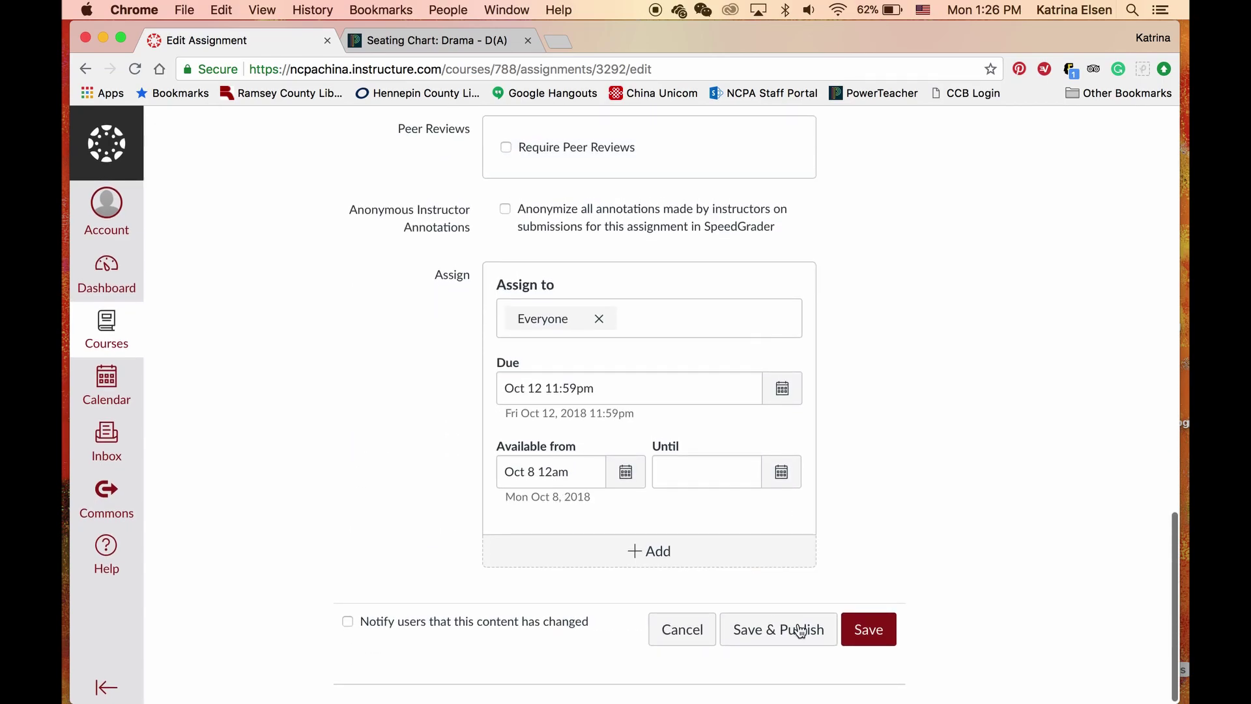
click(793, 633)
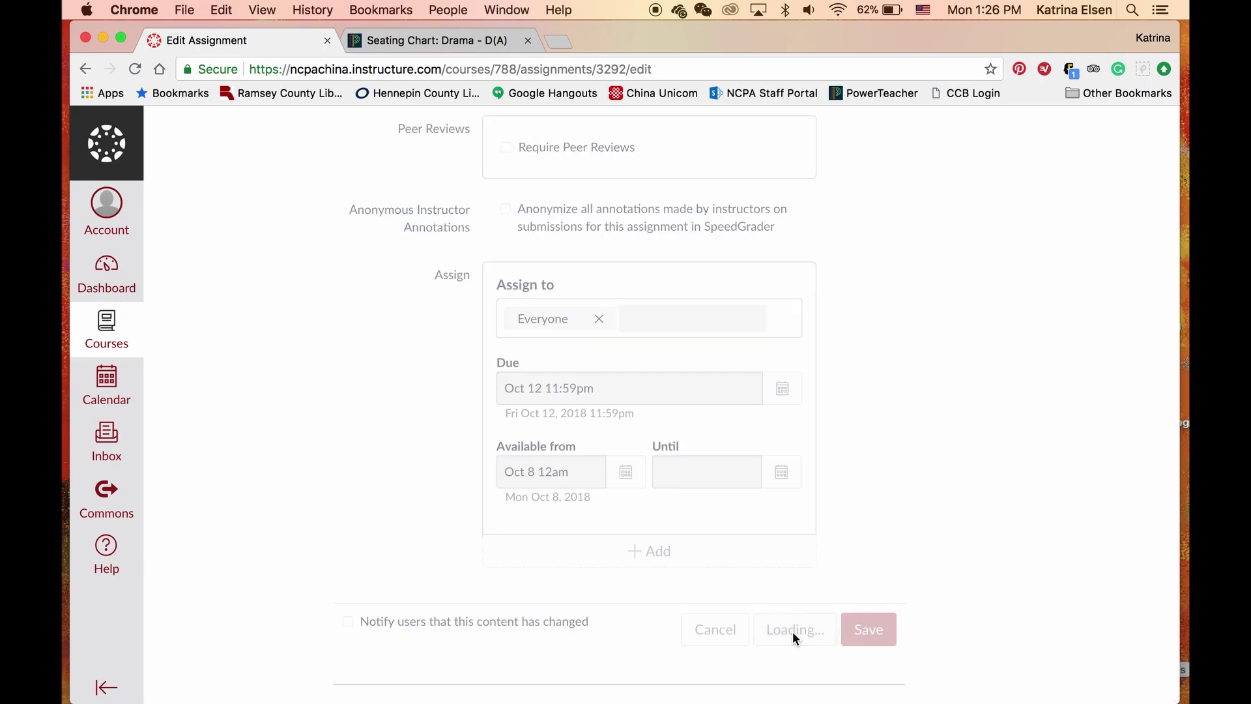